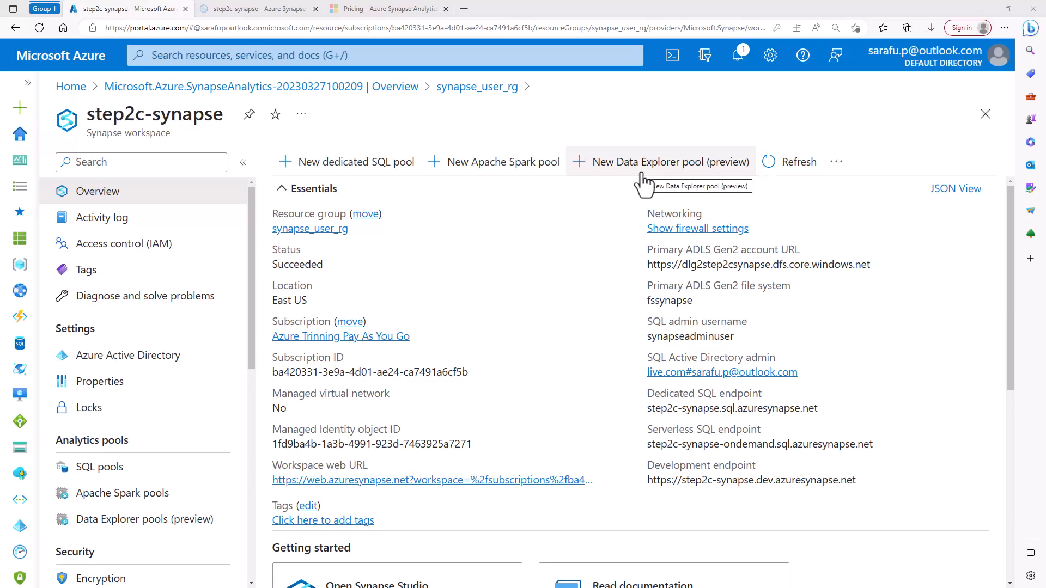
Start a new Apache Spark pool in the step2c-synapse workspace and name it spark31
scroll(562, 248, down, 7)
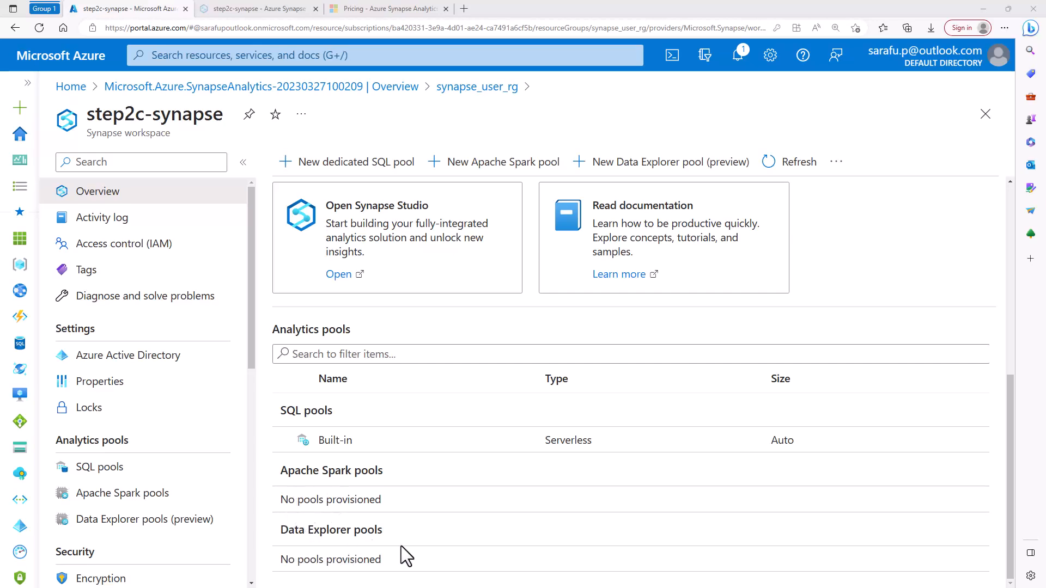
scroll(406, 544, up, 7)
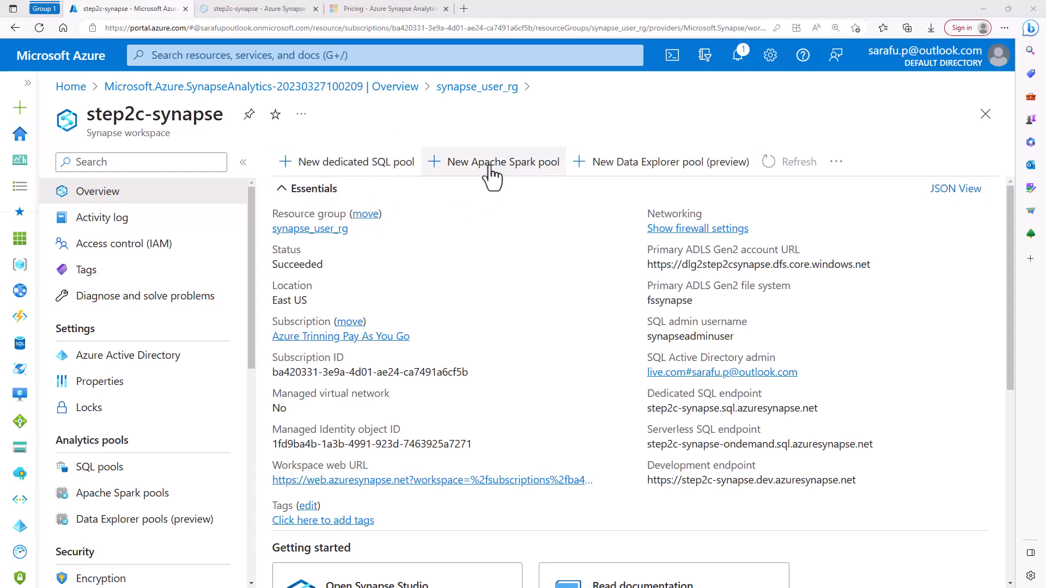
click(467, 171)
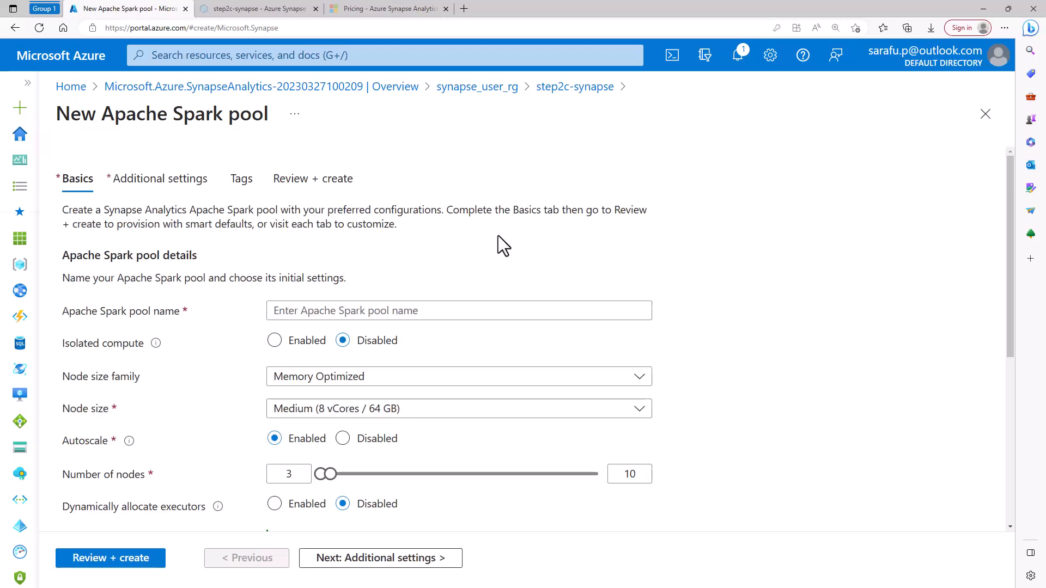
click(312, 314)
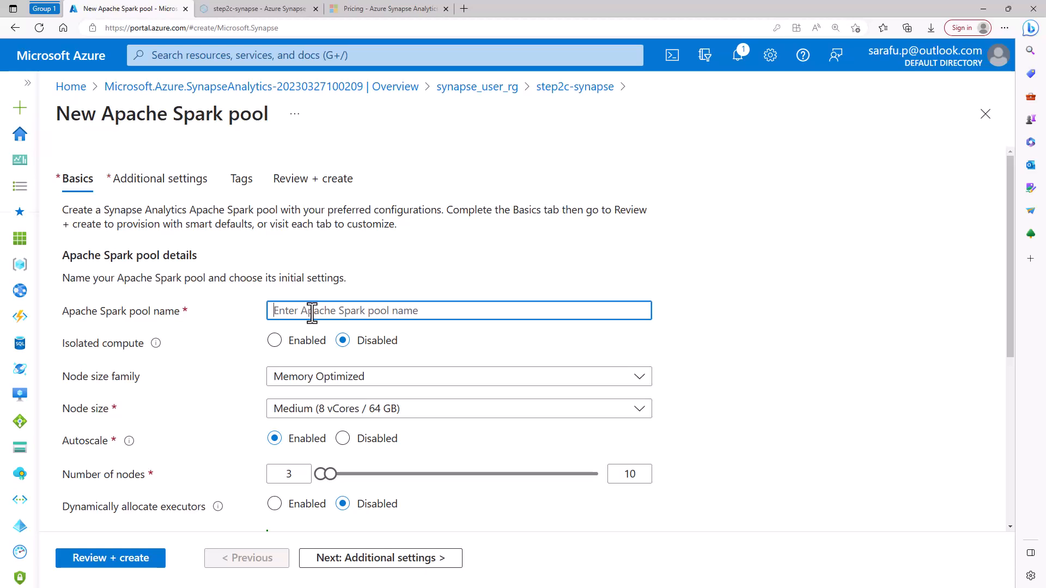
text(spark31)
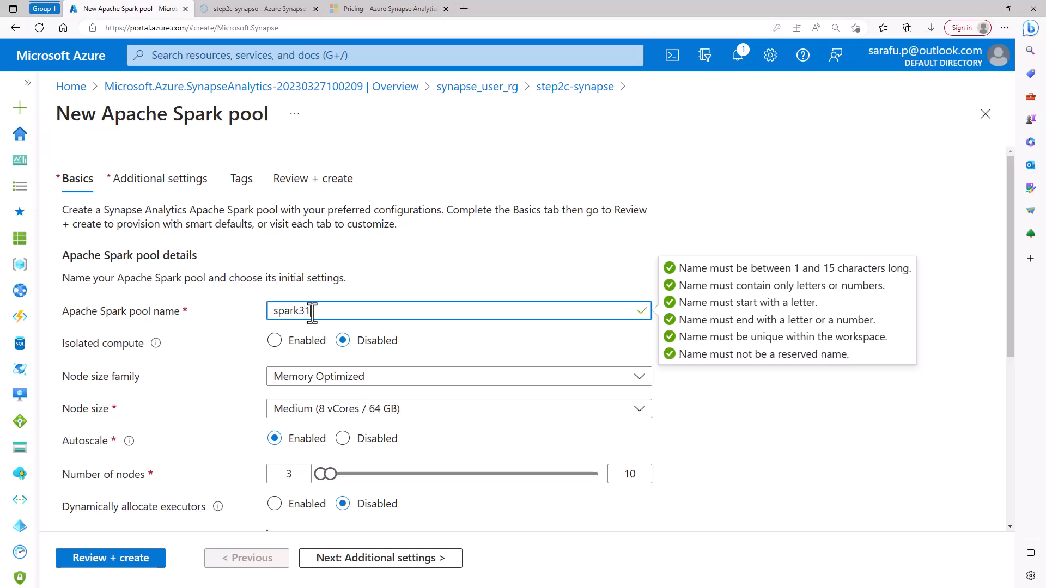
click(423, 254)
Choose Memory Optimized as the node size family for the Spark pool
scroll(424, 254, down, 2)
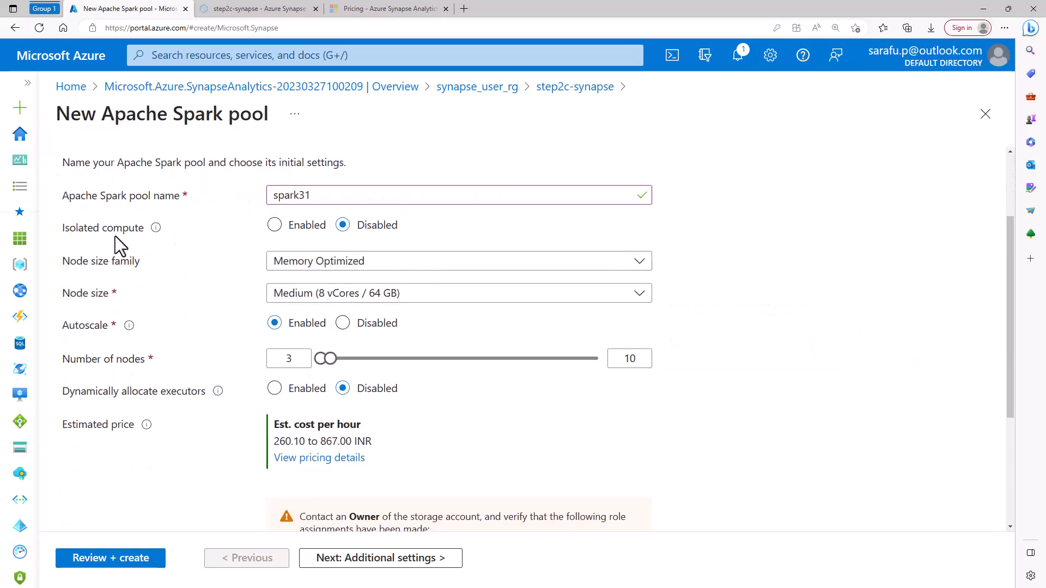
mouse_move(155, 234)
click(344, 273)
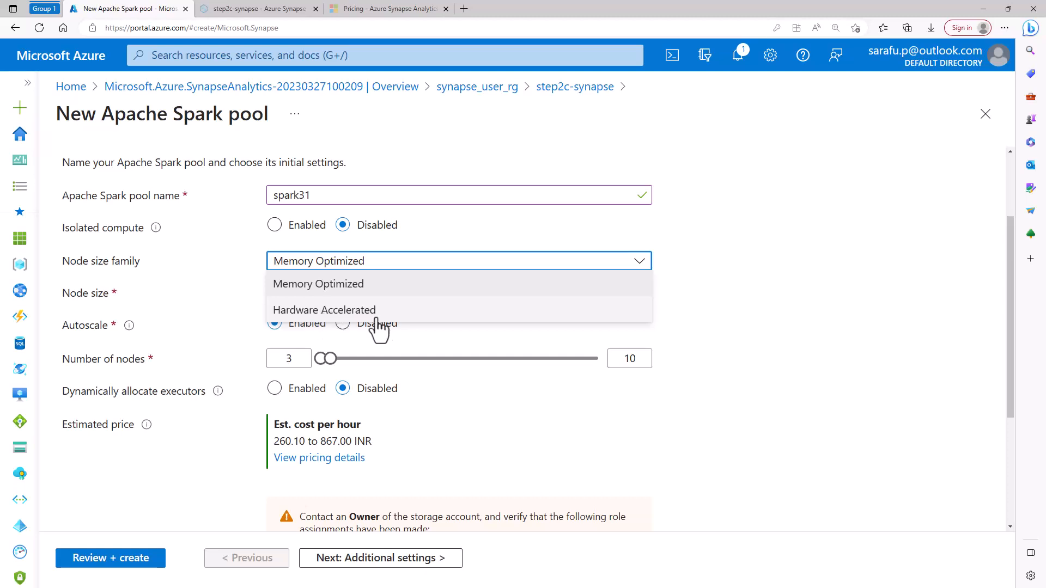
click(329, 284)
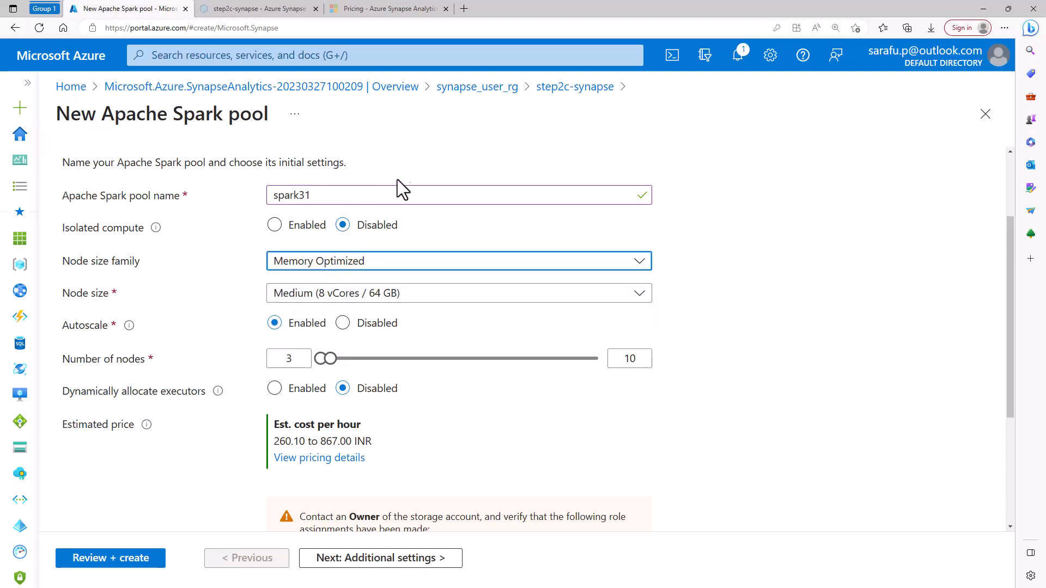
Compare the memory optimised and GPU accelerated Big Data Analytics prices on the Azure Synapse pricing page, and return to the pool form
click(393, 10)
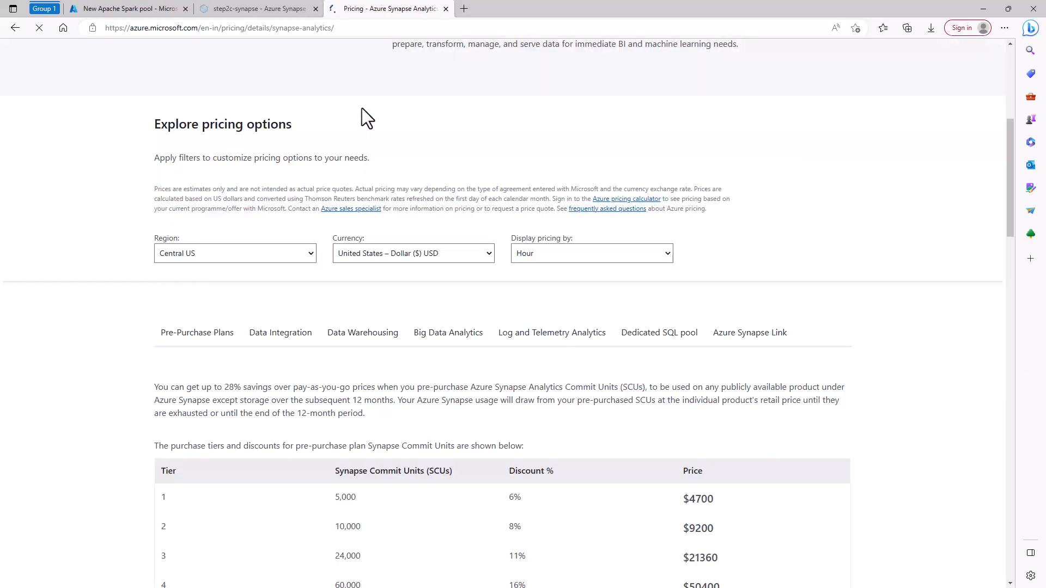
scroll(424, 218, down, 3)
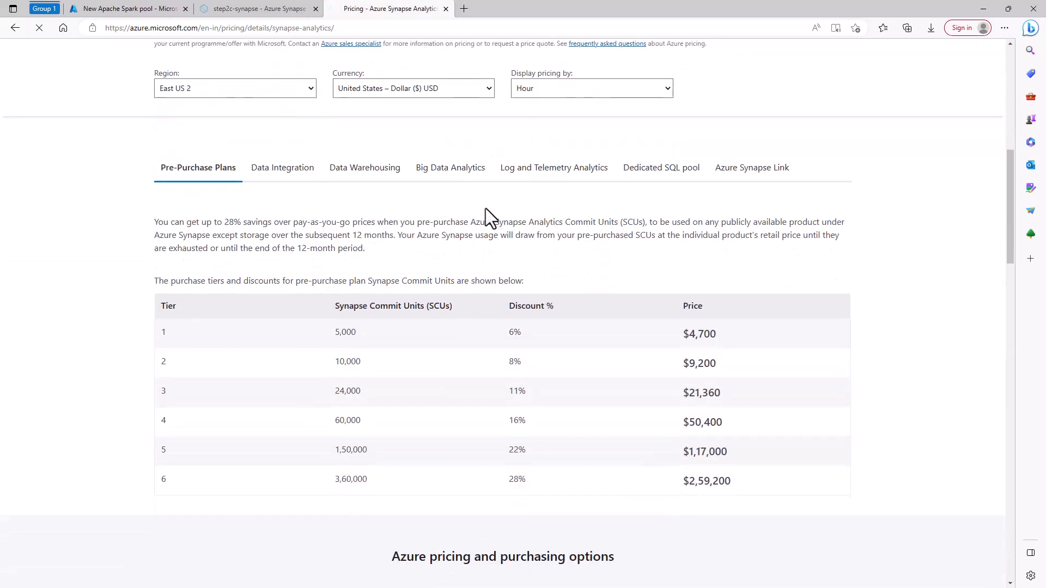
scroll(435, 185, up, 8)
scroll(544, 344, down, 4)
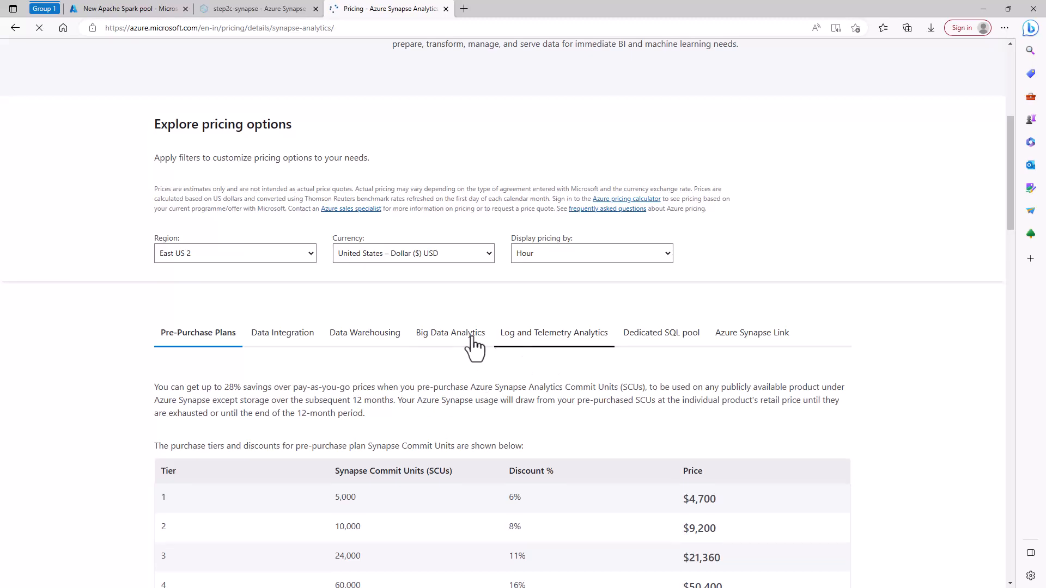
click(463, 338)
scroll(327, 283, down, 3)
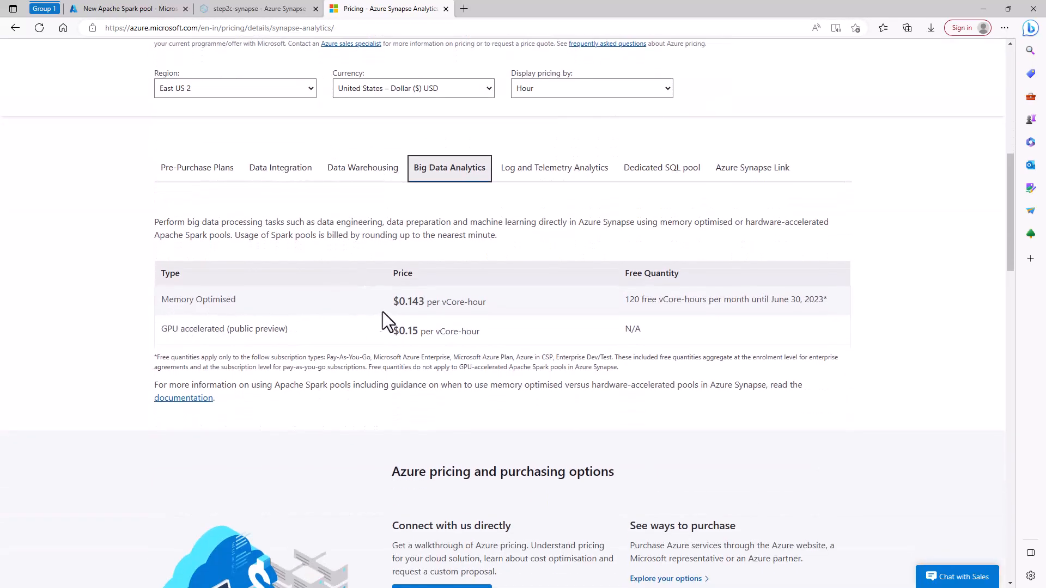
drag(393, 303, 476, 306)
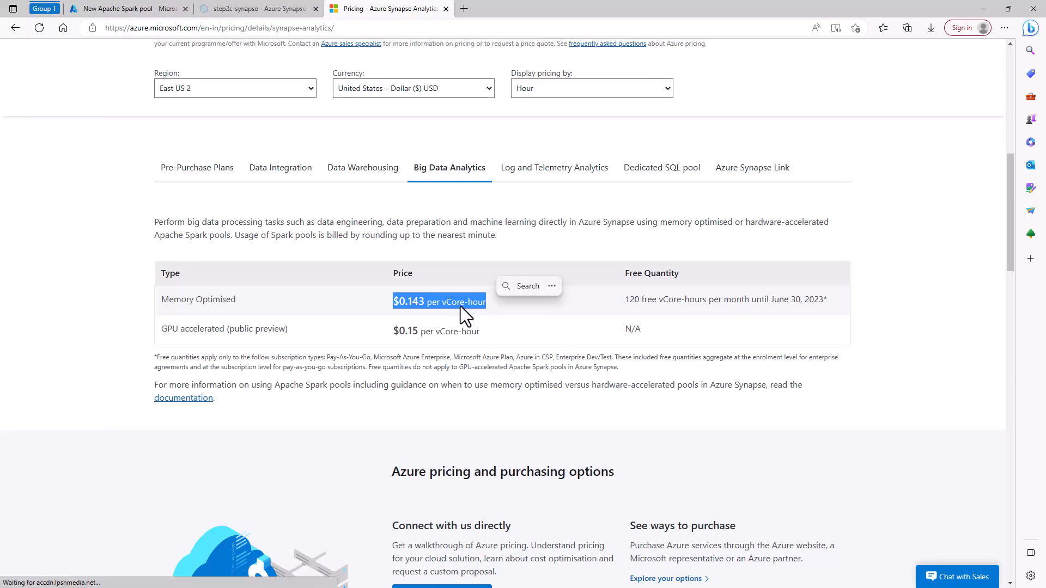
drag(390, 345, 484, 333)
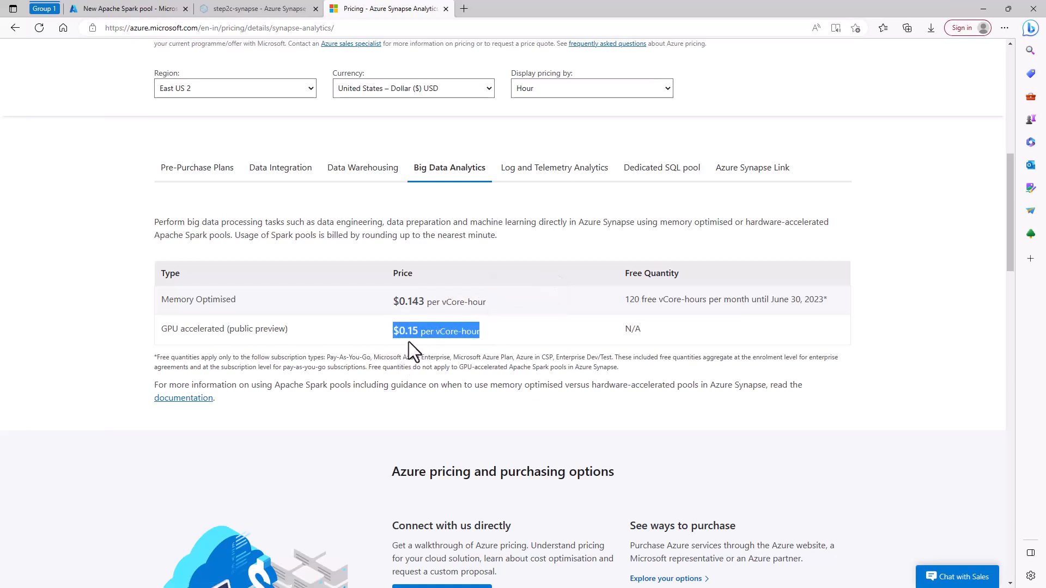
click(427, 342)
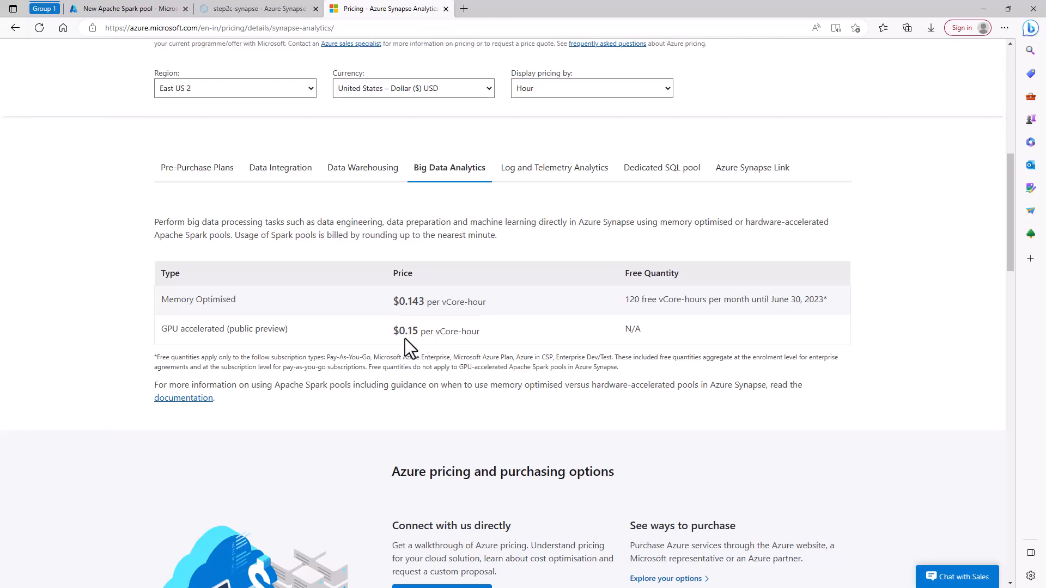
scroll(416, 319, up, 6)
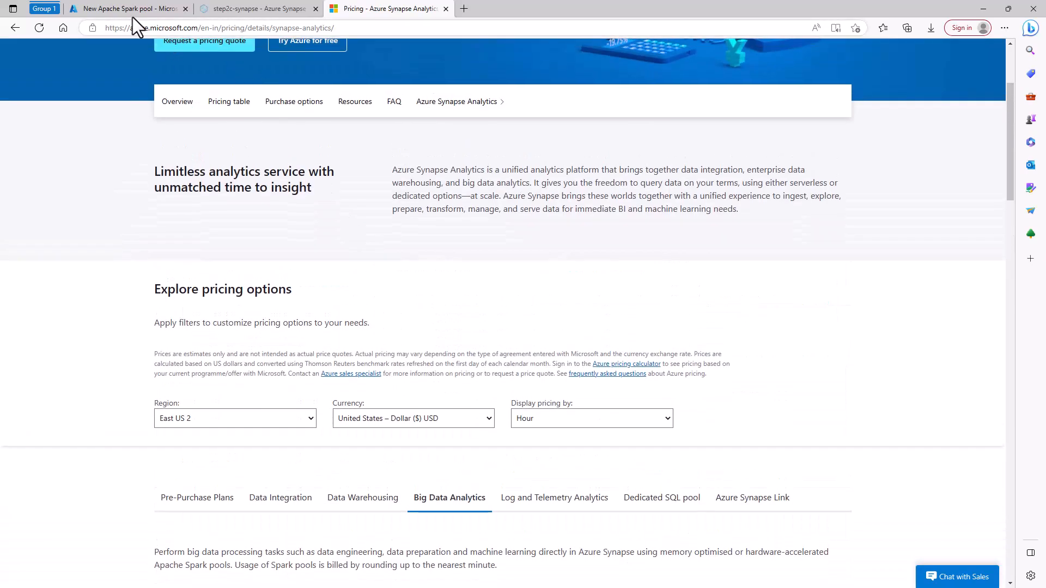
click(126, 9)
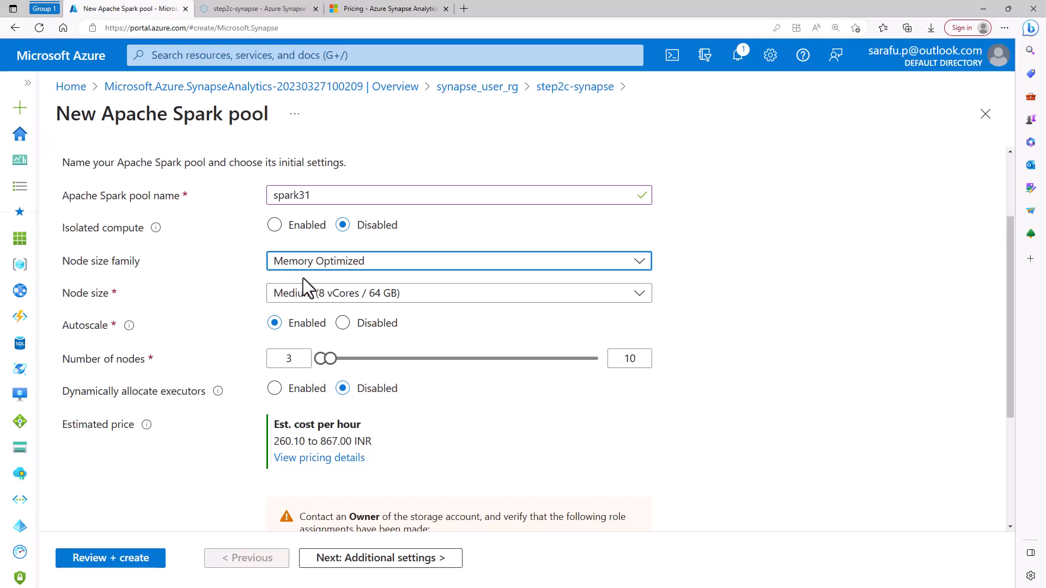
Try the XXLarge (64 vCores / 512 GB) node size and check its estimated hourly cost
click(389, 304)
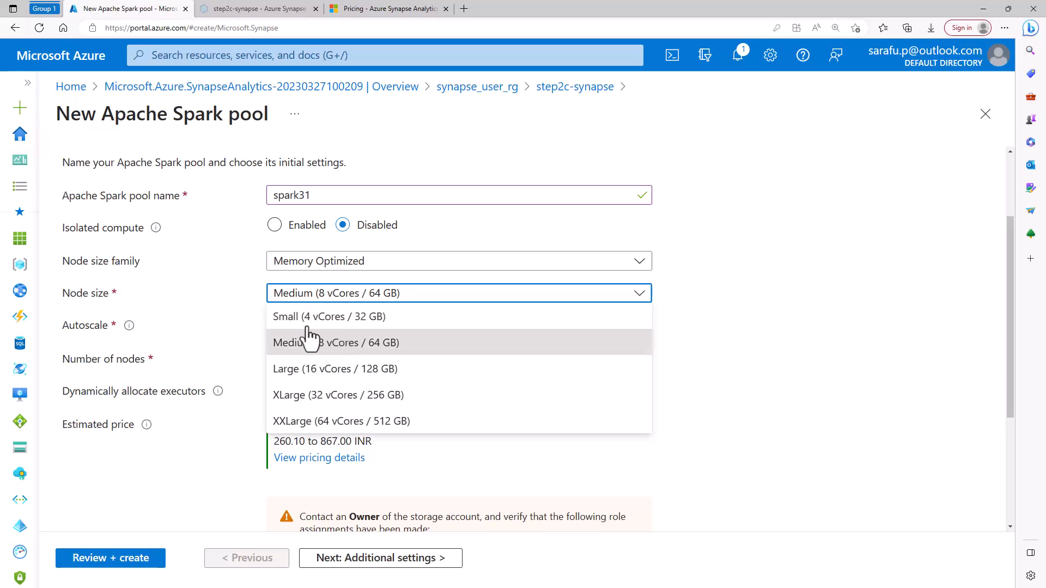
click(239, 319)
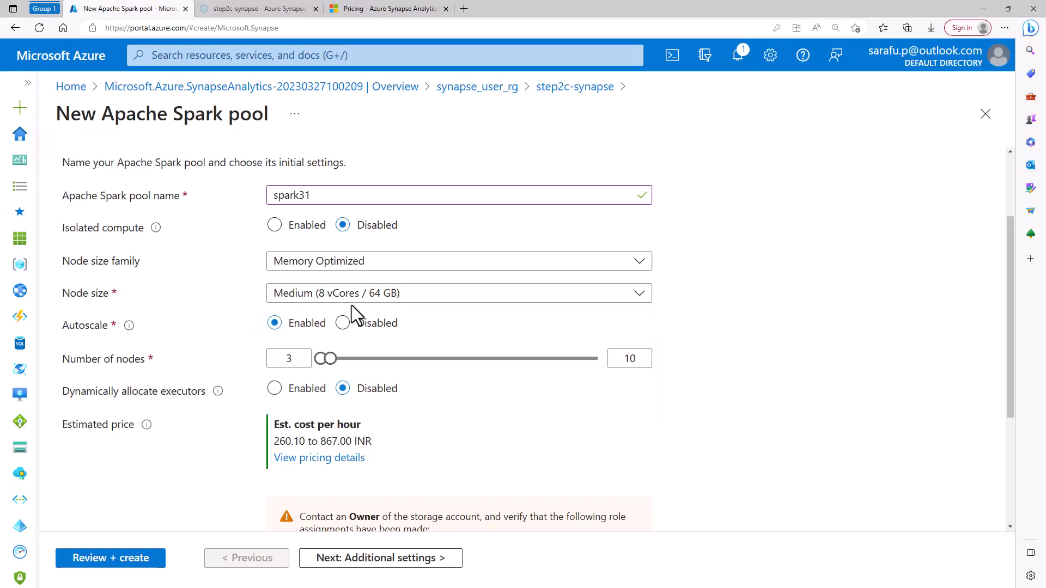
click(345, 294)
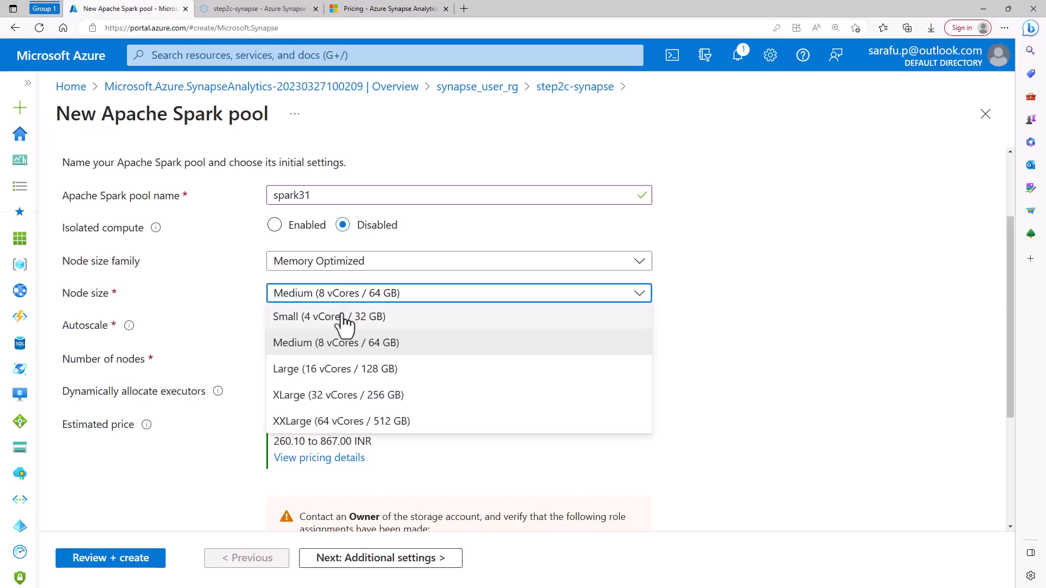
click(312, 422)
drag(278, 441, 384, 442)
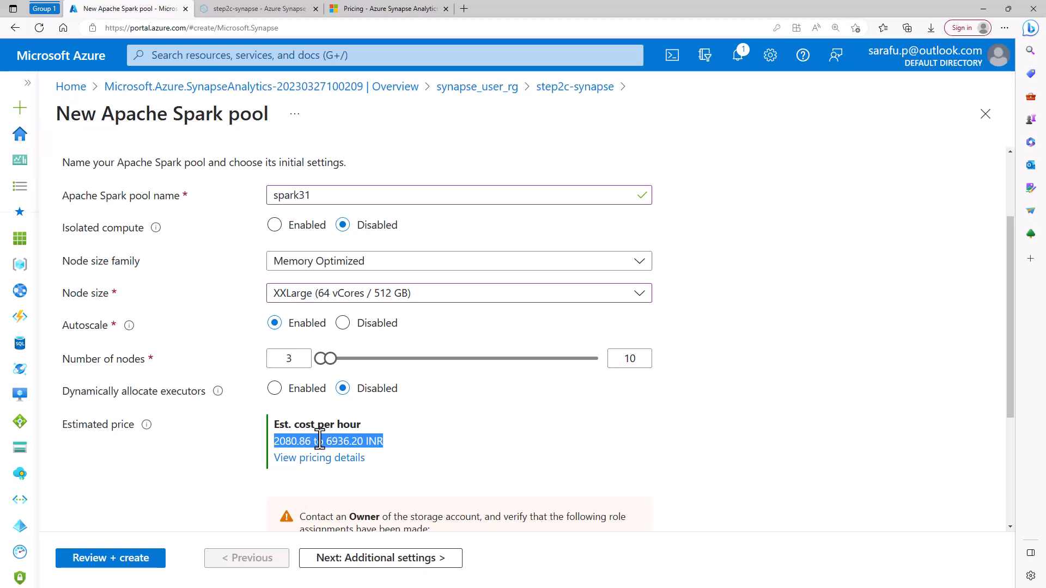
Set the node size to Small (4 vCores / 32 GB) and disable autoscale with 3 nodes
click(333, 297)
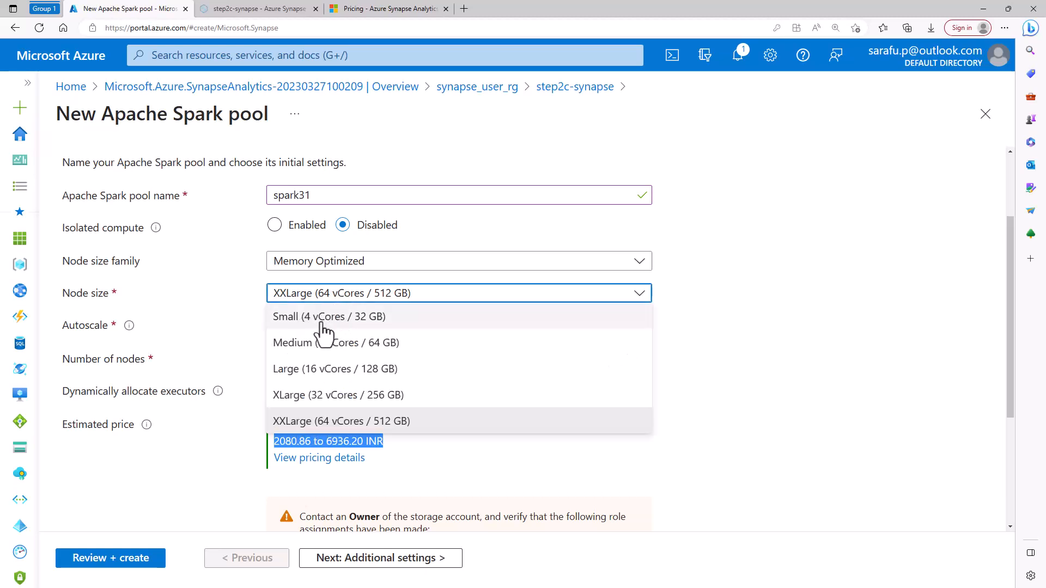
click(364, 321)
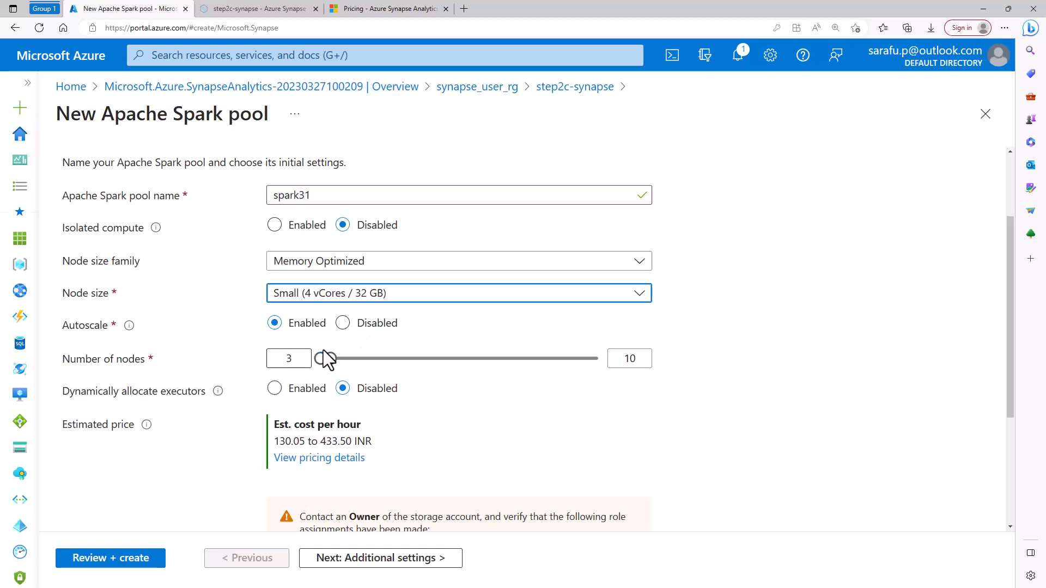
click(342, 323)
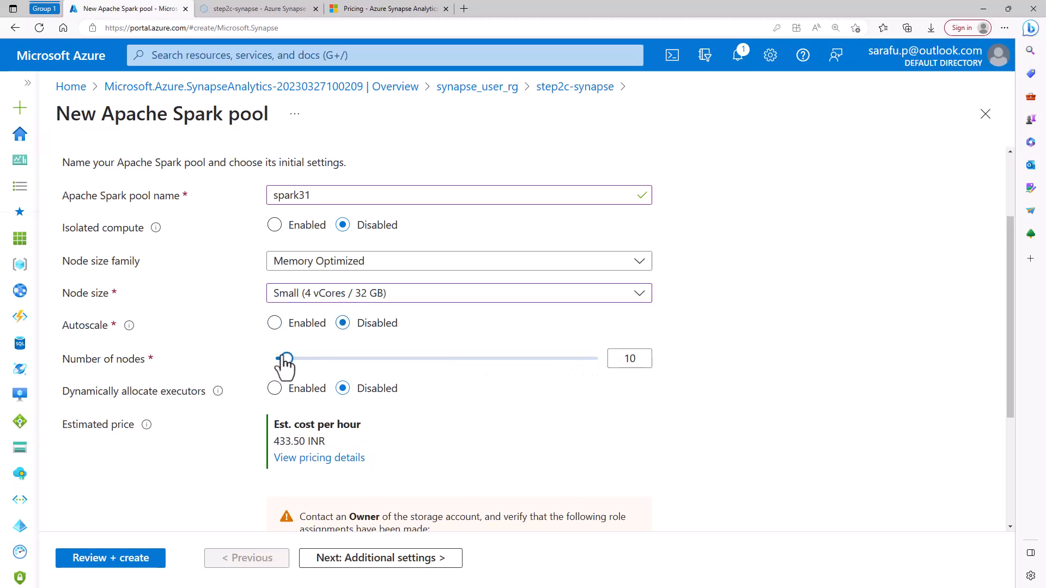
drag(286, 358, 276, 360)
Try enabling autoscale with a maximum of 5 nodes, and switch autoscale back off
click(274, 323)
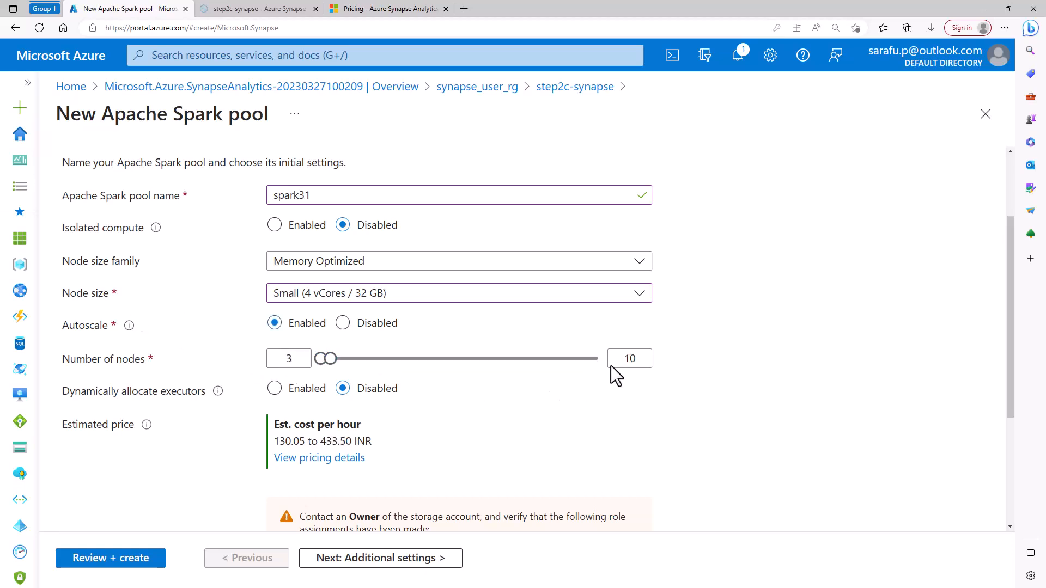
drag(625, 358, 639, 360)
text(5)
click(461, 427)
click(343, 323)
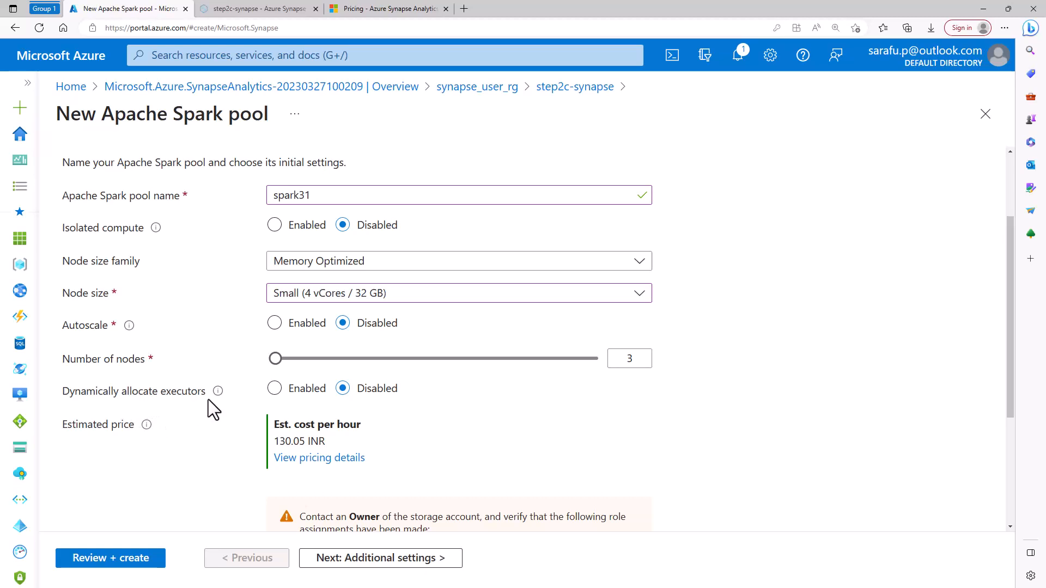
Review the dynamic executor allocation option, the estimated hourly cost and the storage role assignment notes
mouse_move(218, 393)
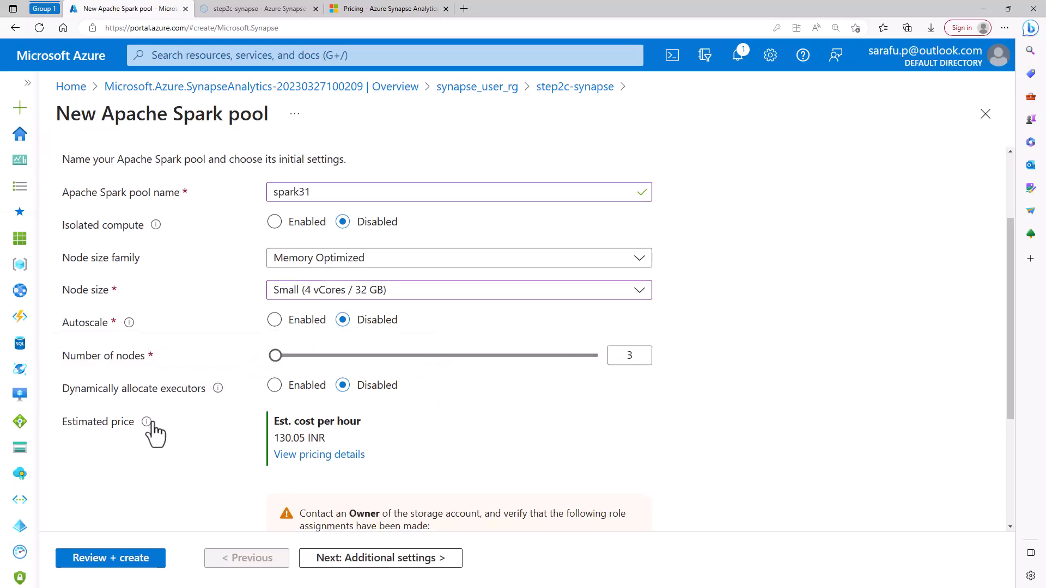
scroll(158, 430, down, 2)
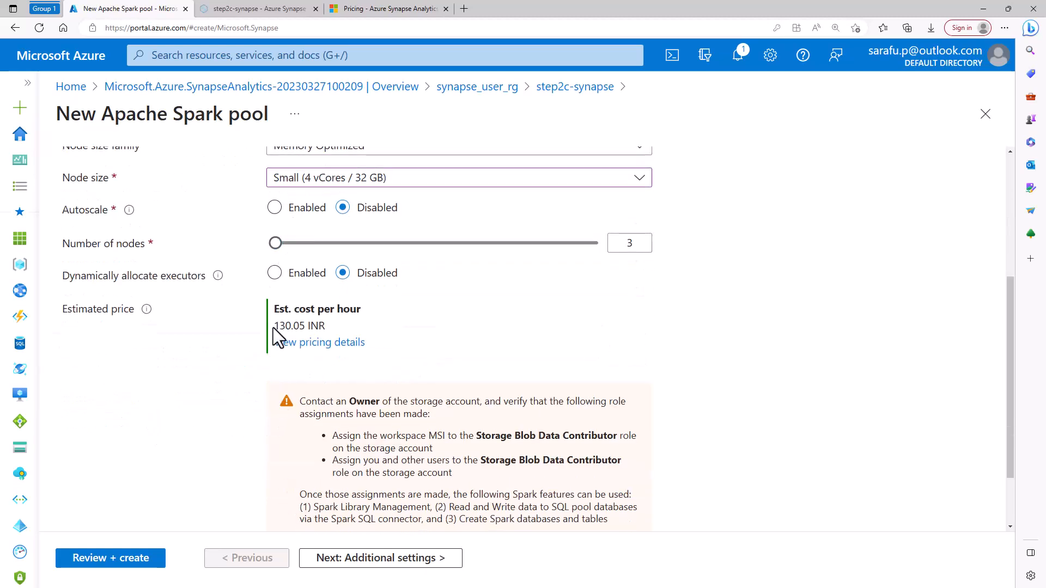
drag(273, 326, 339, 329)
scroll(320, 399, down, 2)
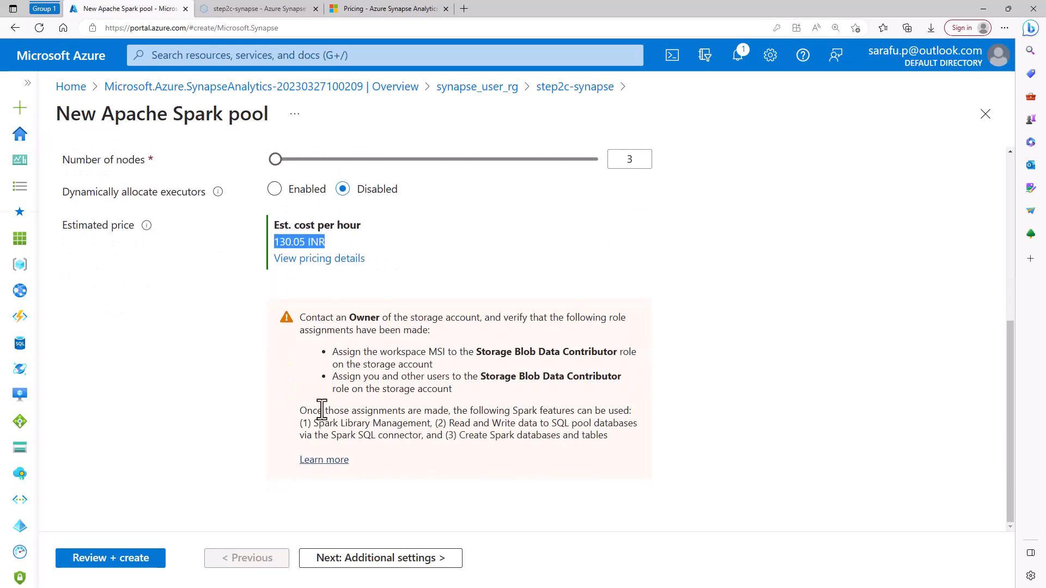
scroll(321, 409, up, 5)
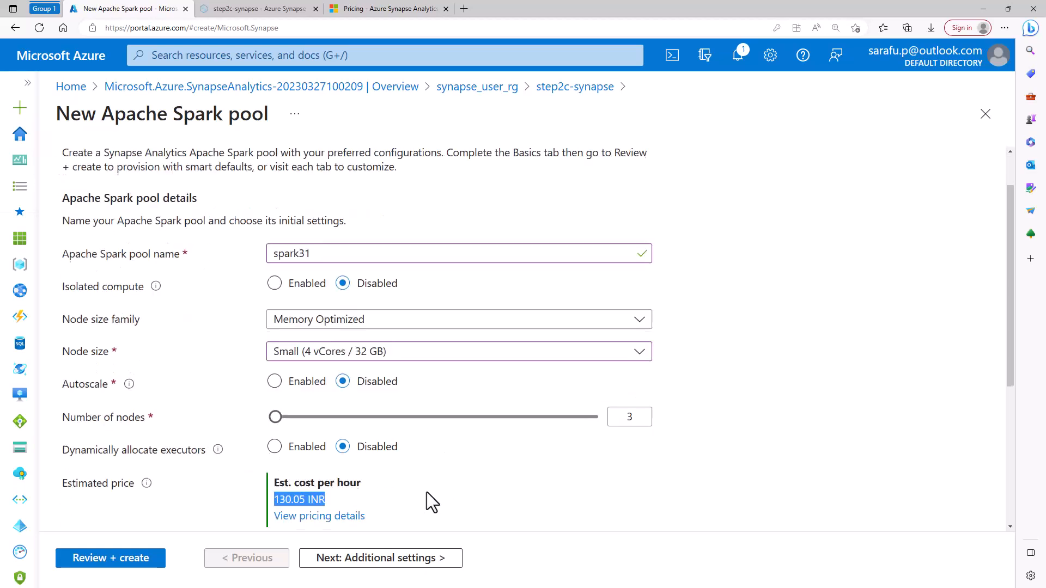
In the additional settings, set automatic pausing to trigger after 5 idle minutes
click(447, 561)
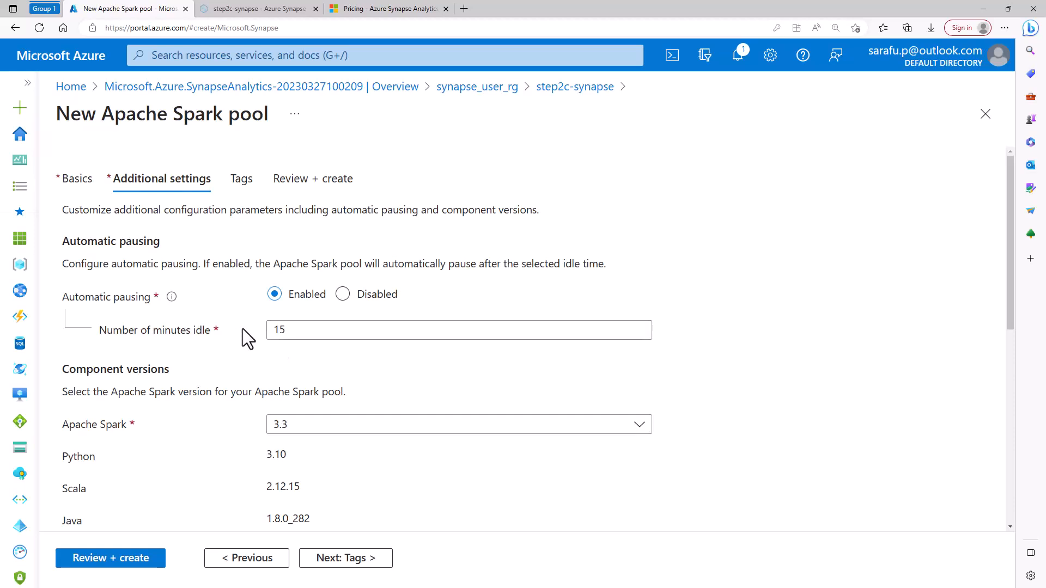
double_click(272, 330)
text(1)
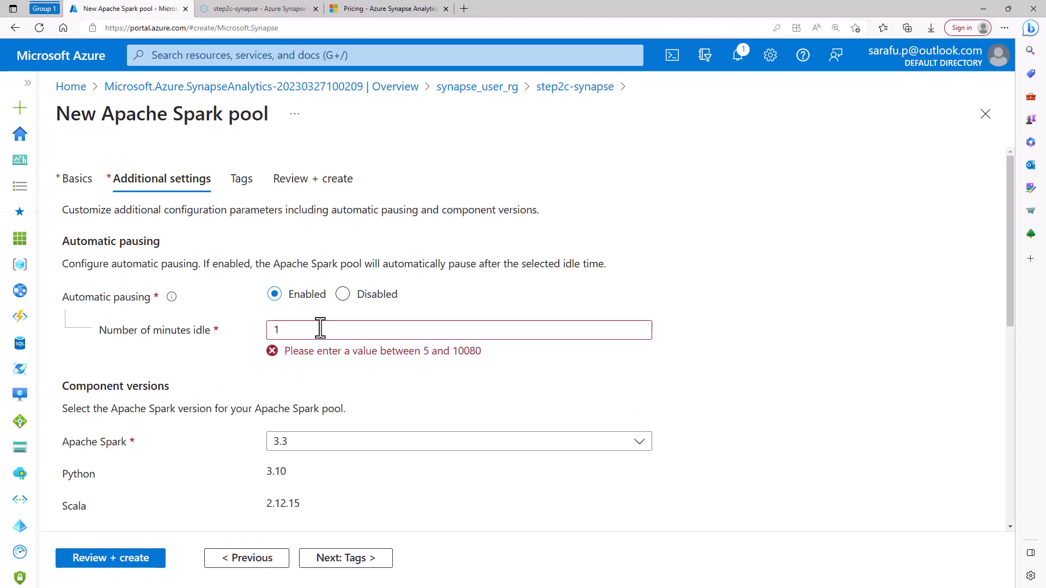
drag(313, 331, 264, 331)
text(5)
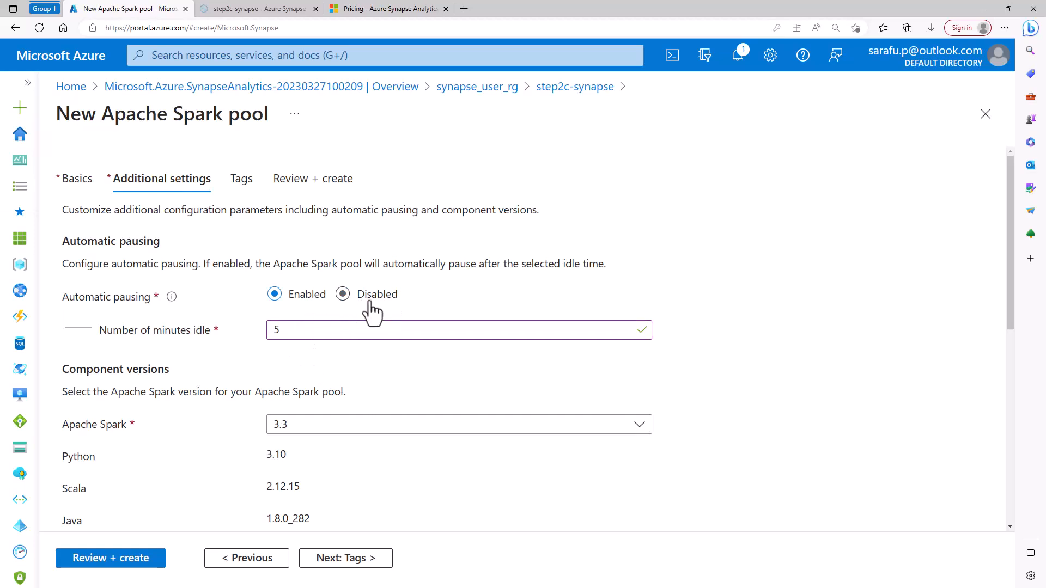
double_click(331, 329)
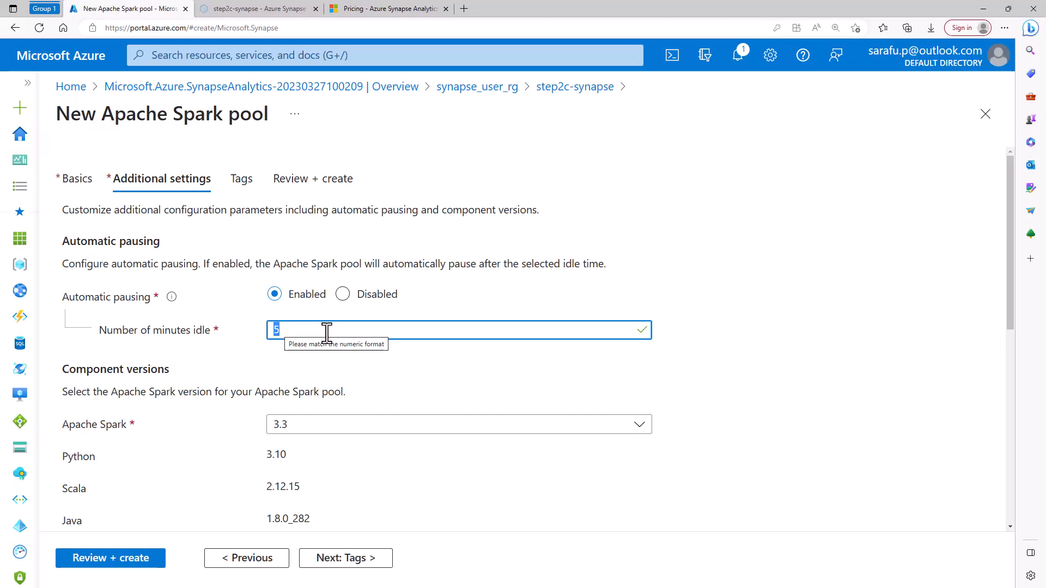
click(247, 384)
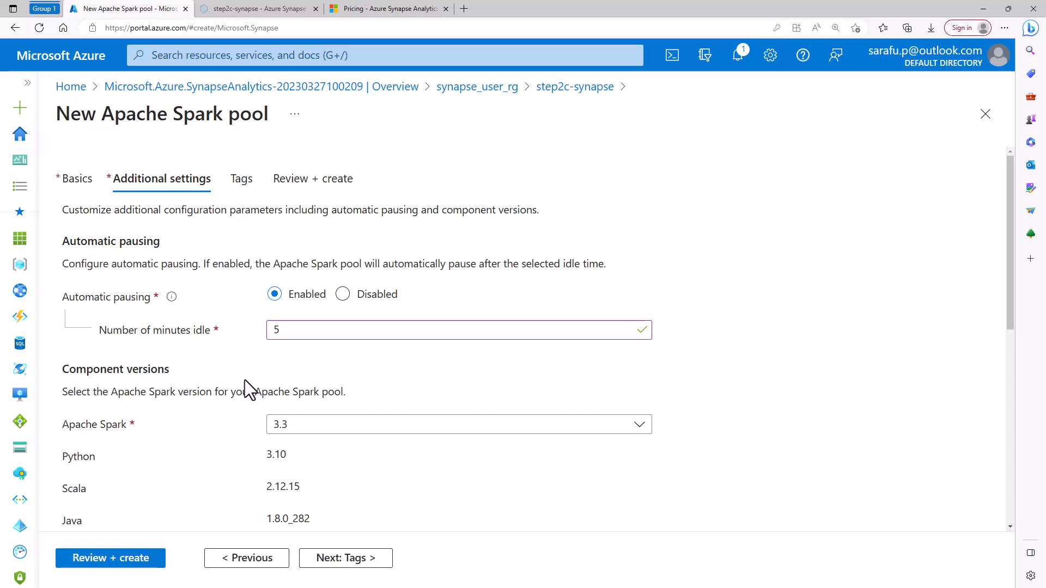
Choose version 3.3 as the Apache Spark version in the component versions
scroll(244, 381, down, 1)
scroll(242, 377, down, 1)
click(309, 315)
click(286, 412)
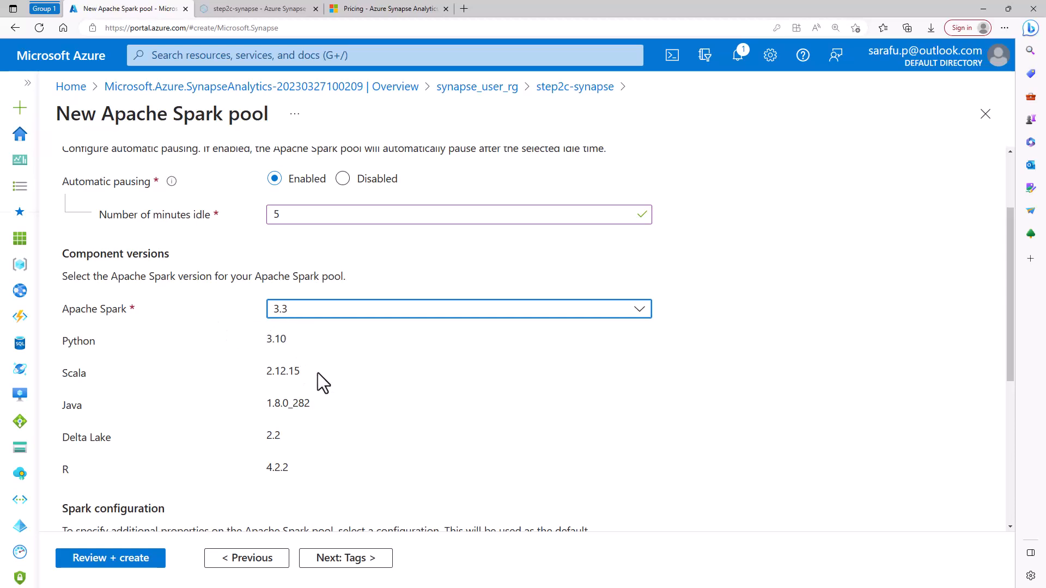
Check the component versions and the available Apache Spark configurations, leaving the default configuration selected
scroll(318, 372, down, 1)
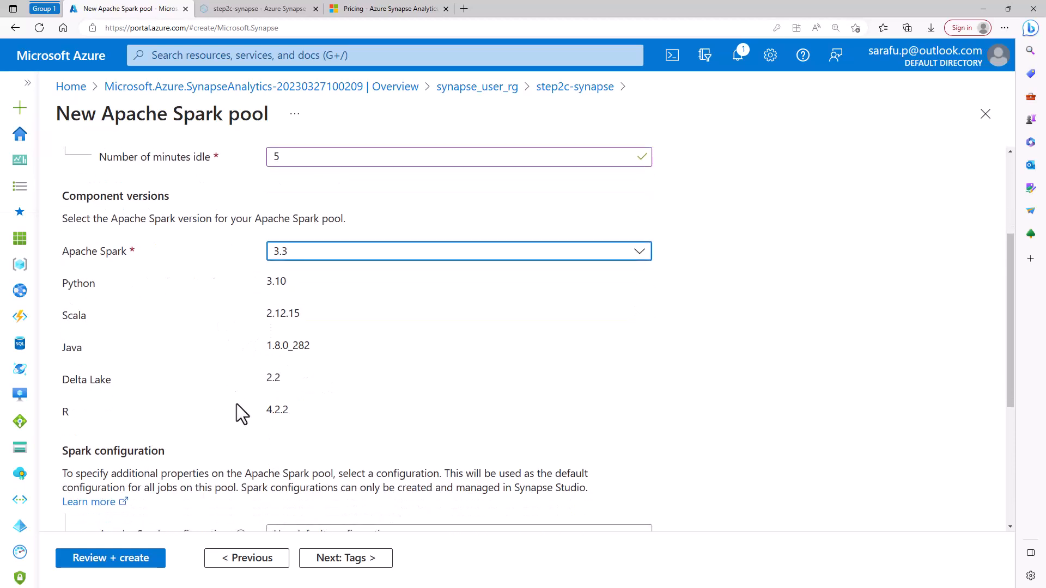
scroll(327, 422, down, 4)
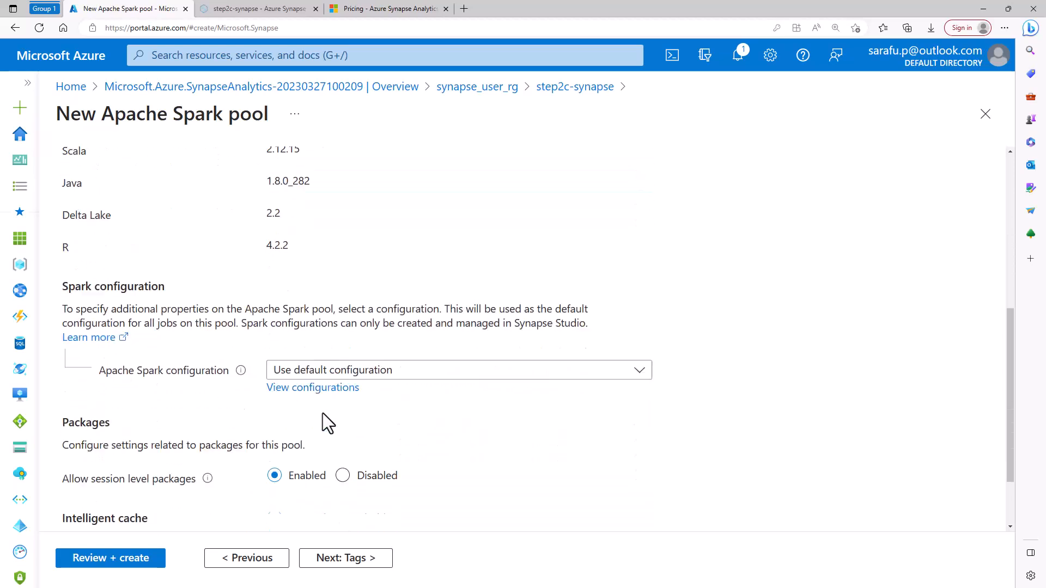
click(423, 313)
click(427, 308)
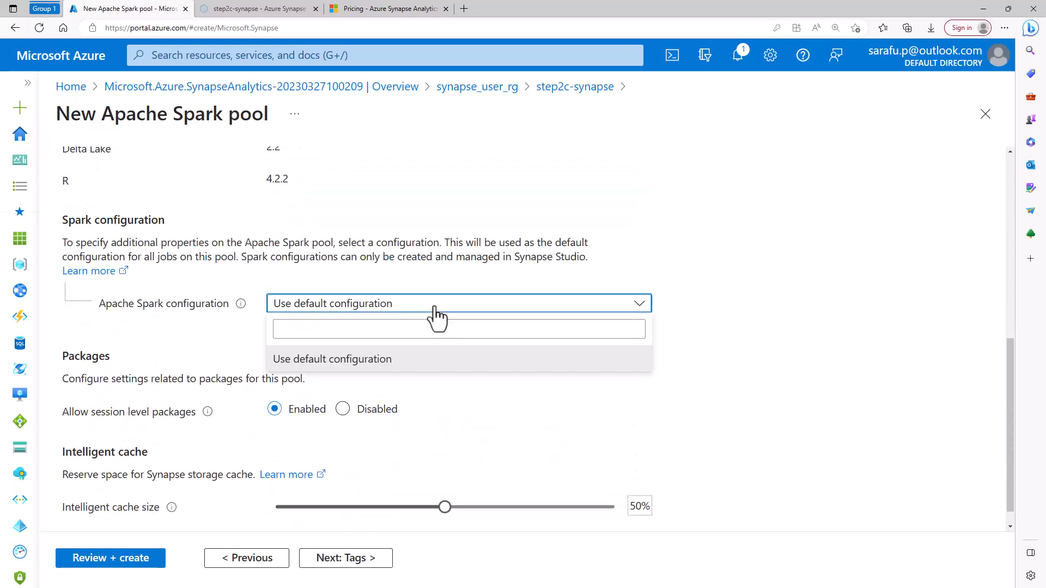
scroll(381, 348, down, 1)
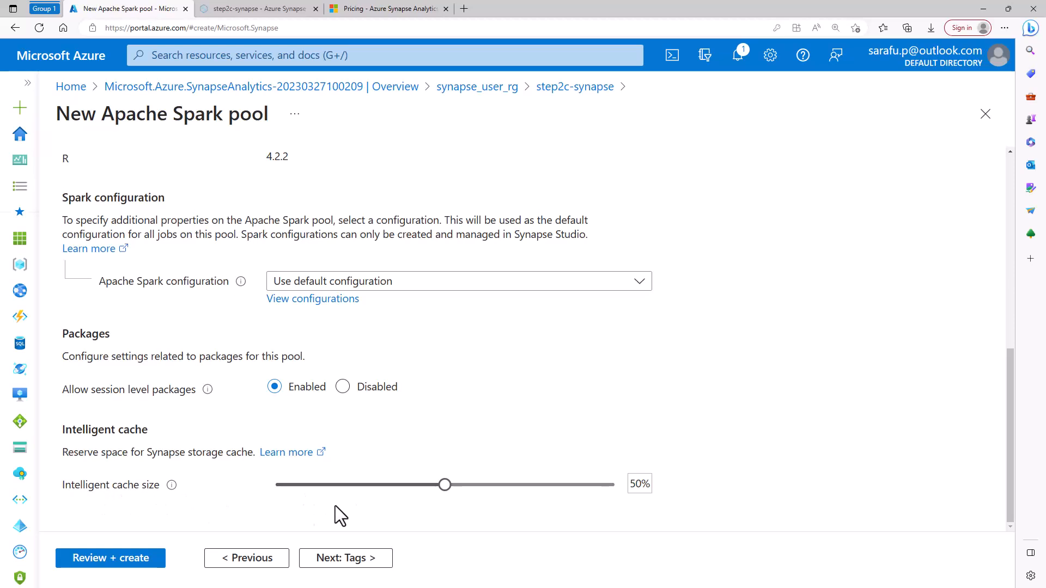
Set the intelligent cache size to 1% and proceed past the tags to the final review of the pool
drag(437, 495, 280, 496)
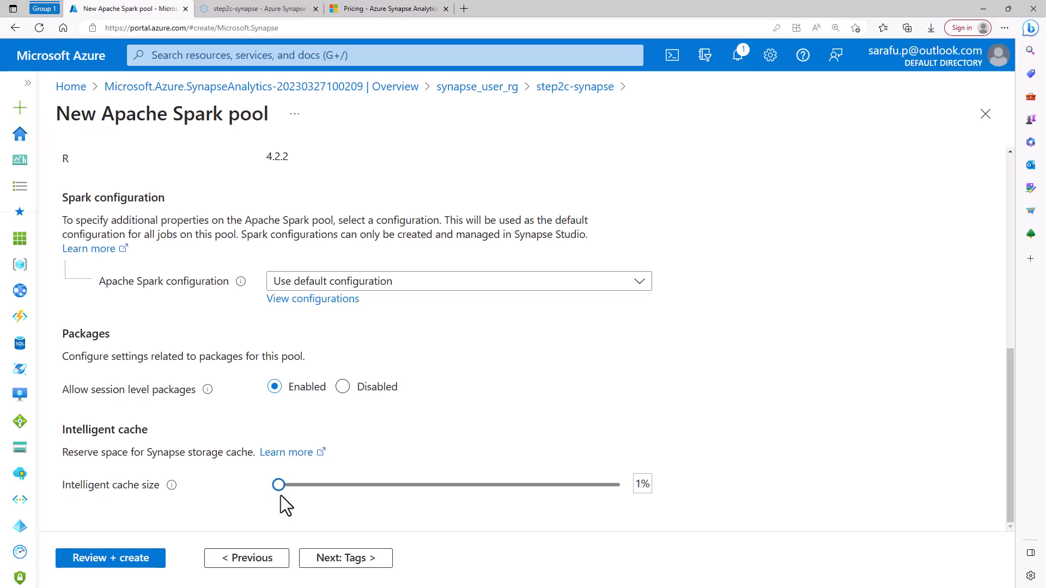
click(352, 568)
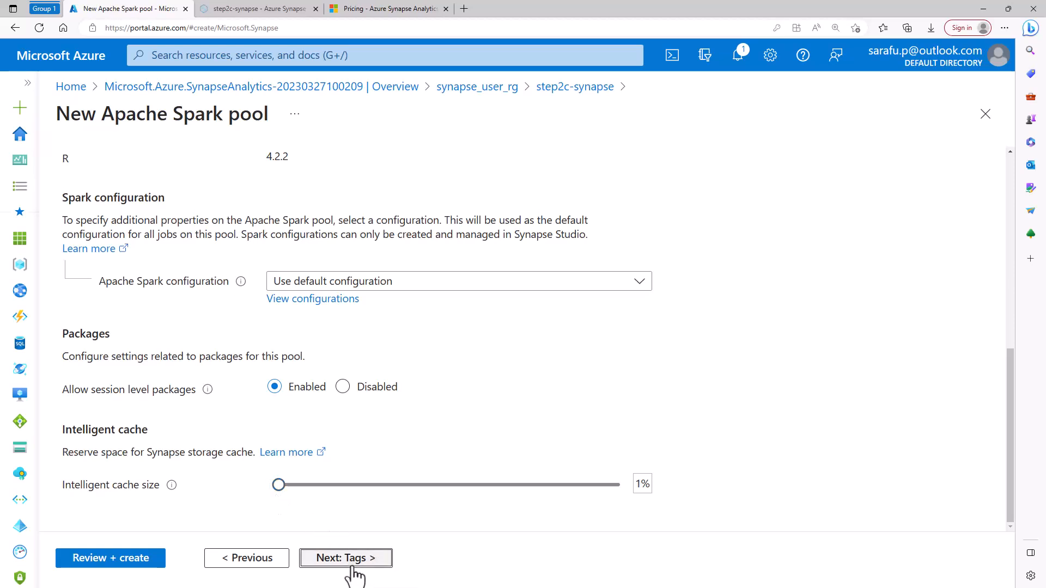
click(397, 567)
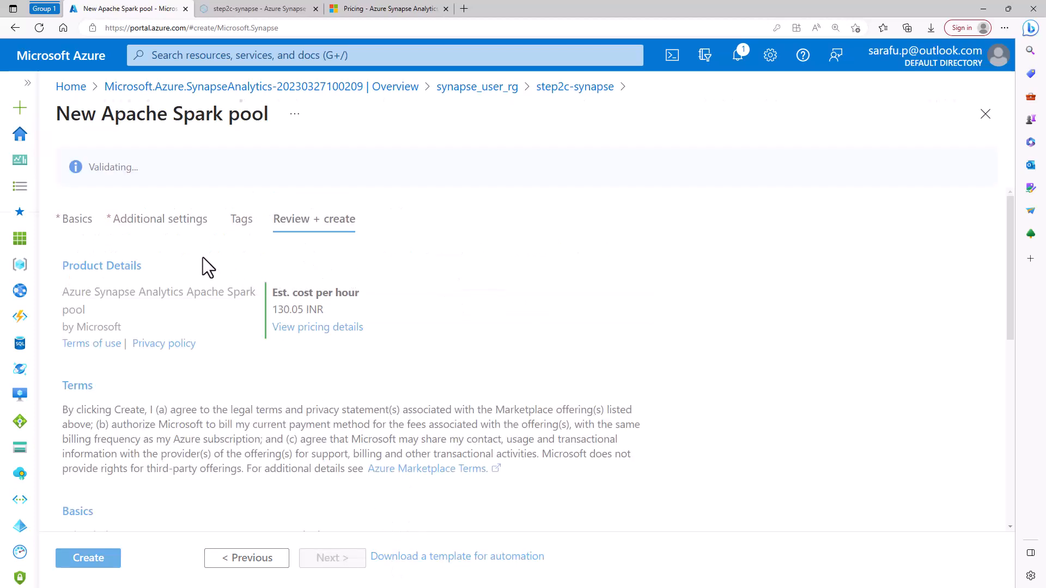
Check the estimated cost, node size, node count, autoscale and additional settings in the summary, and create the Apache Spark pool
scroll(257, 417, down, 10)
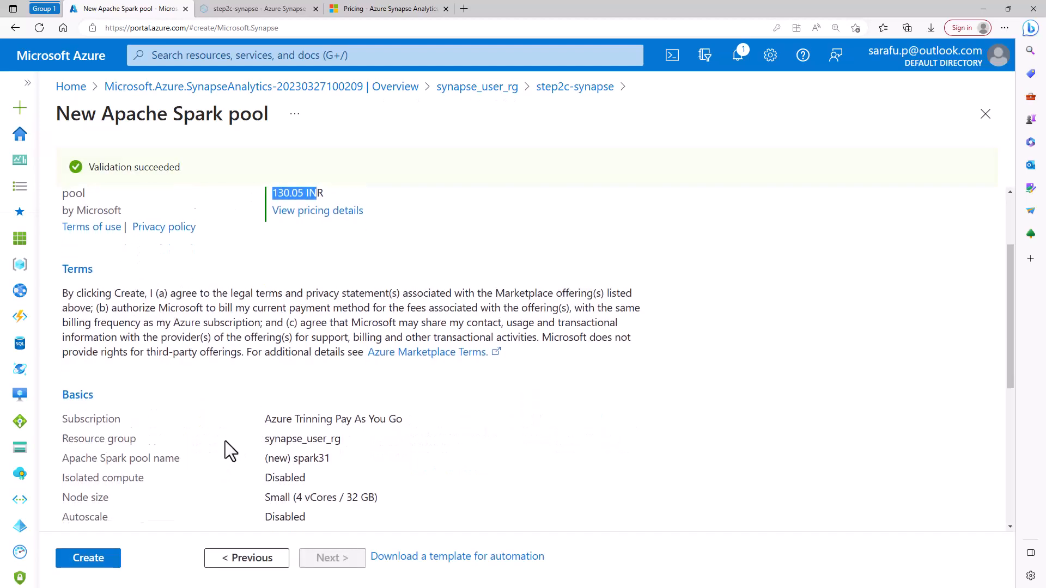
scroll(237, 411, up, 5)
scroll(237, 398, down, 3)
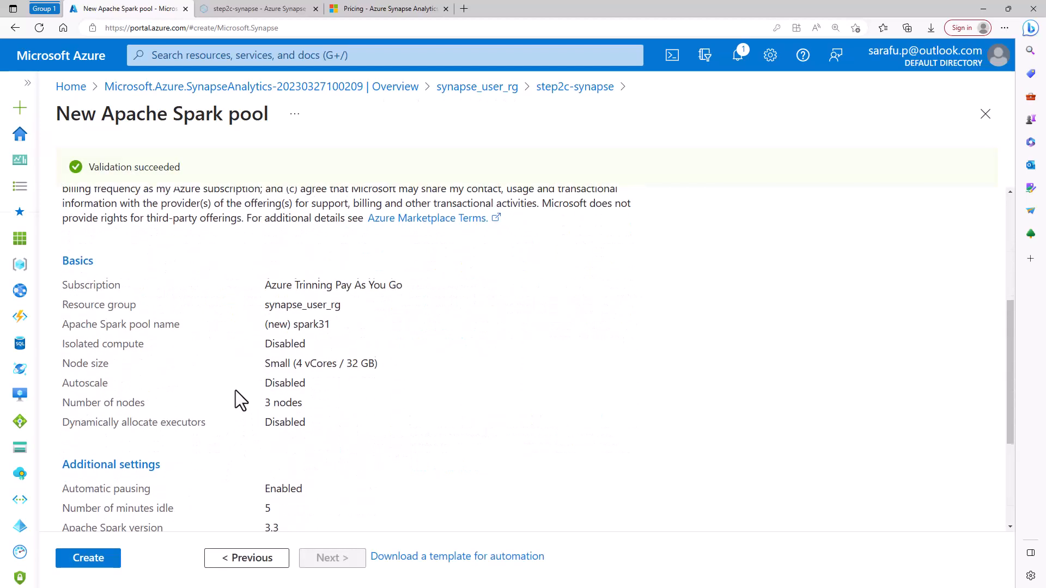
scroll(235, 390, up, 1)
drag(265, 356, 388, 355)
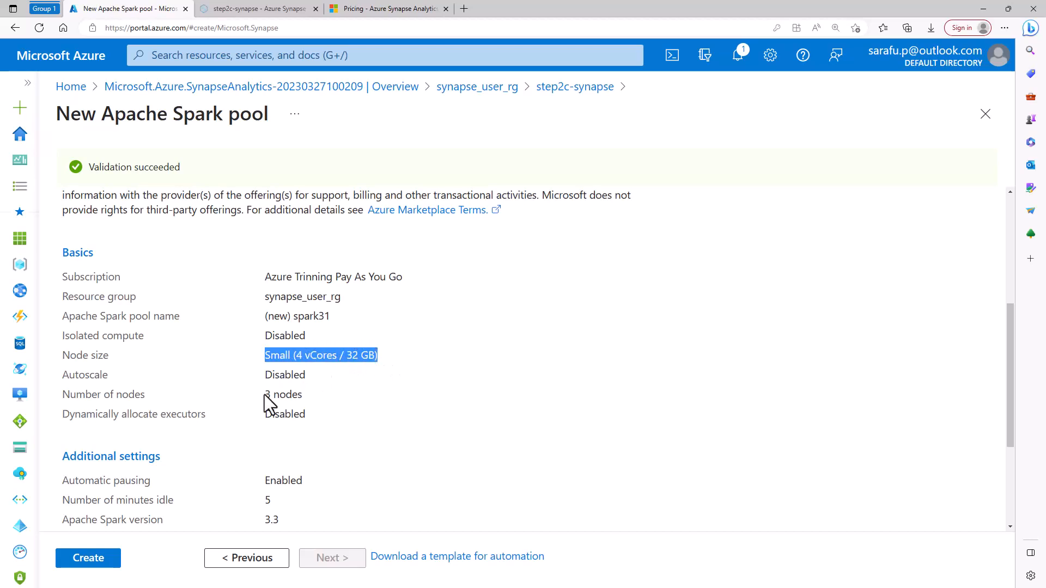
drag(264, 395, 304, 397)
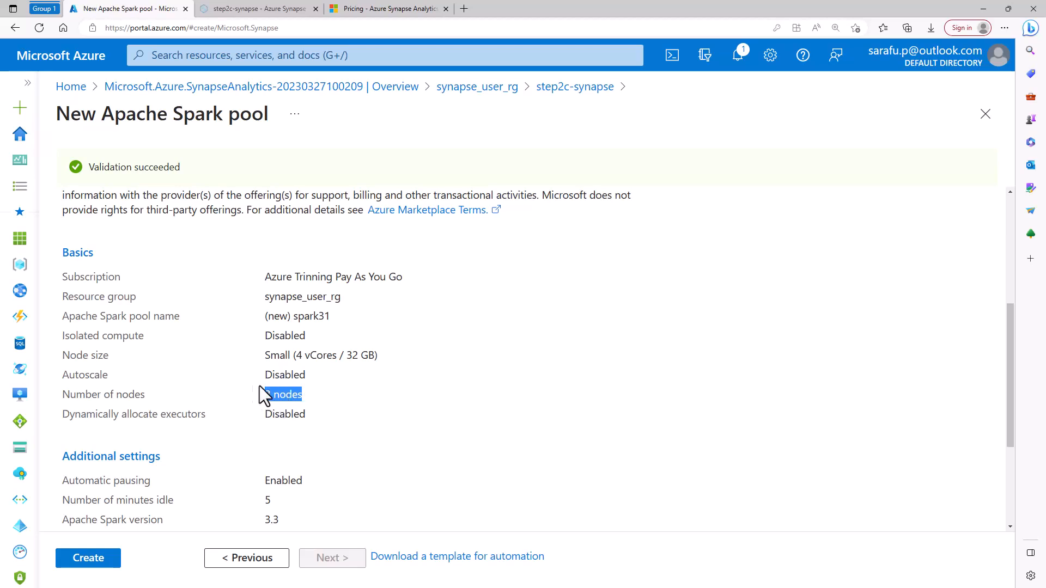
drag(265, 374, 329, 380)
scroll(333, 388, down, 3)
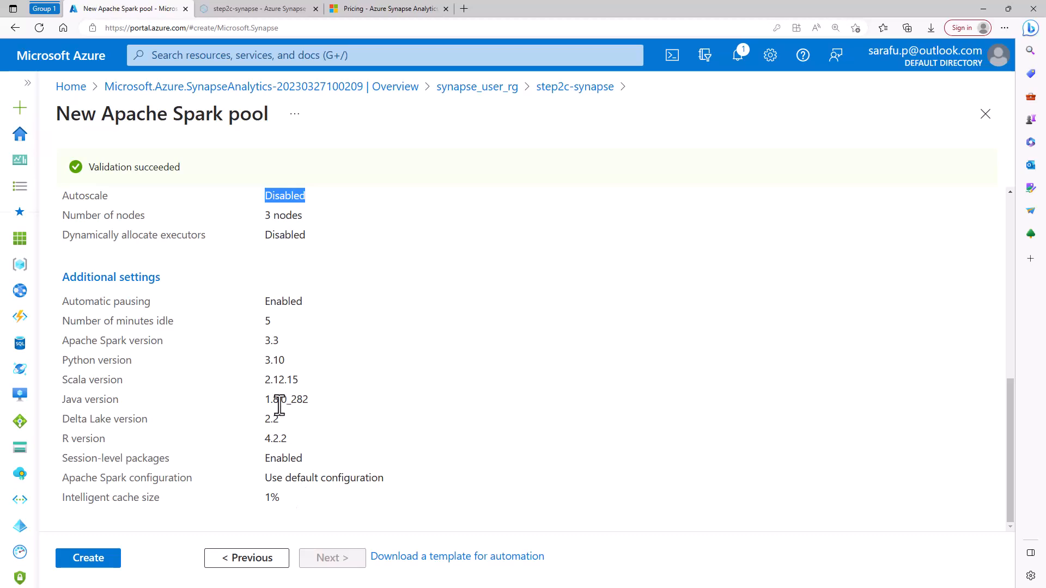
click(98, 560)
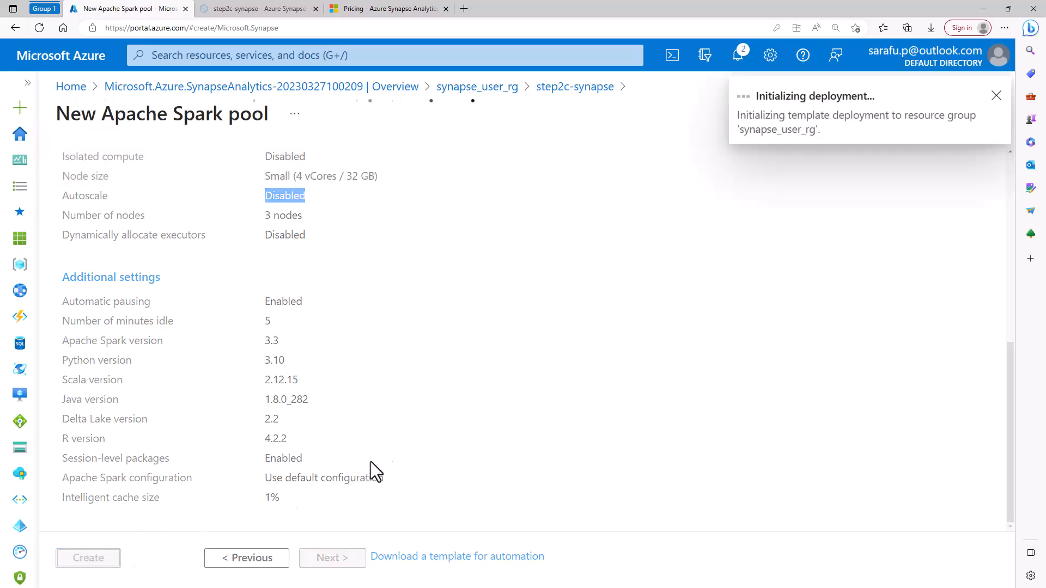